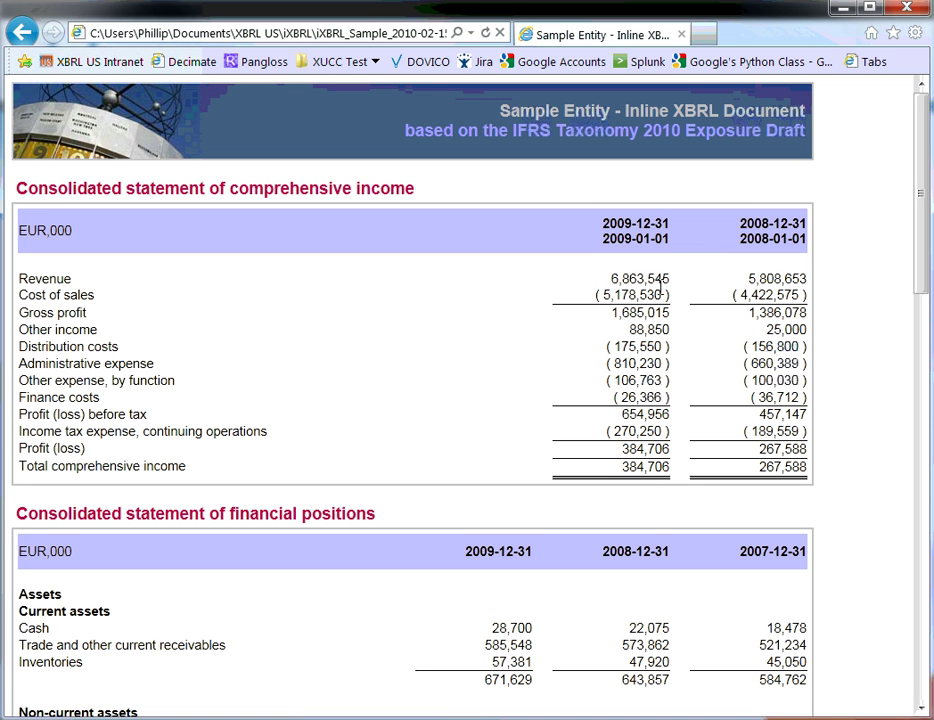
- Select the 2009 Revenue figure 6,863,545 in Internet Explorer, then switch to the same sample in Firefox
drag(608, 281, 675, 288)
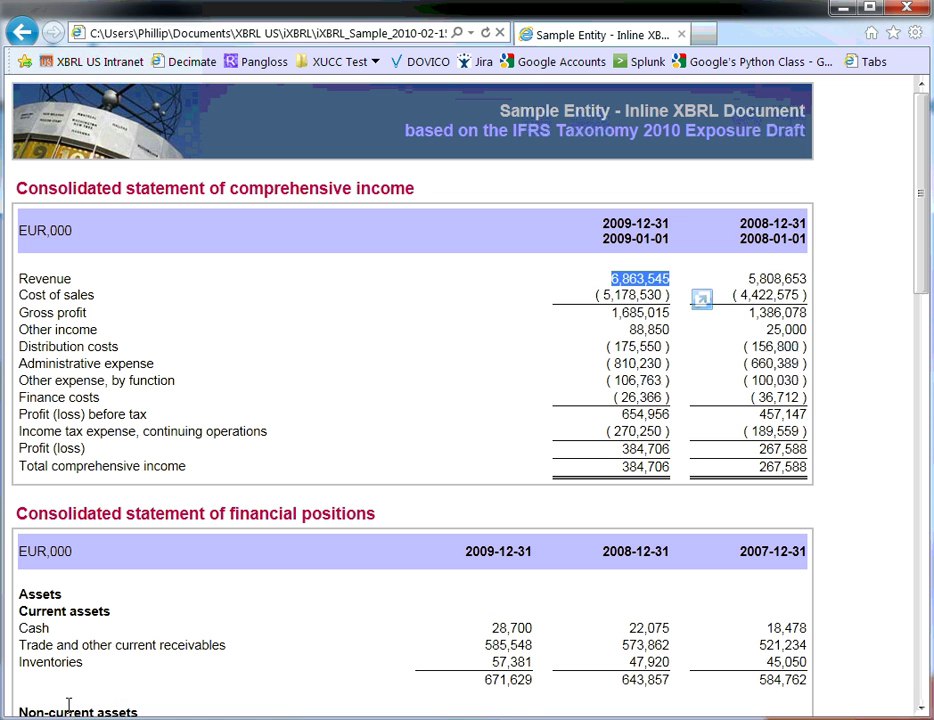
key(alt+Tab)
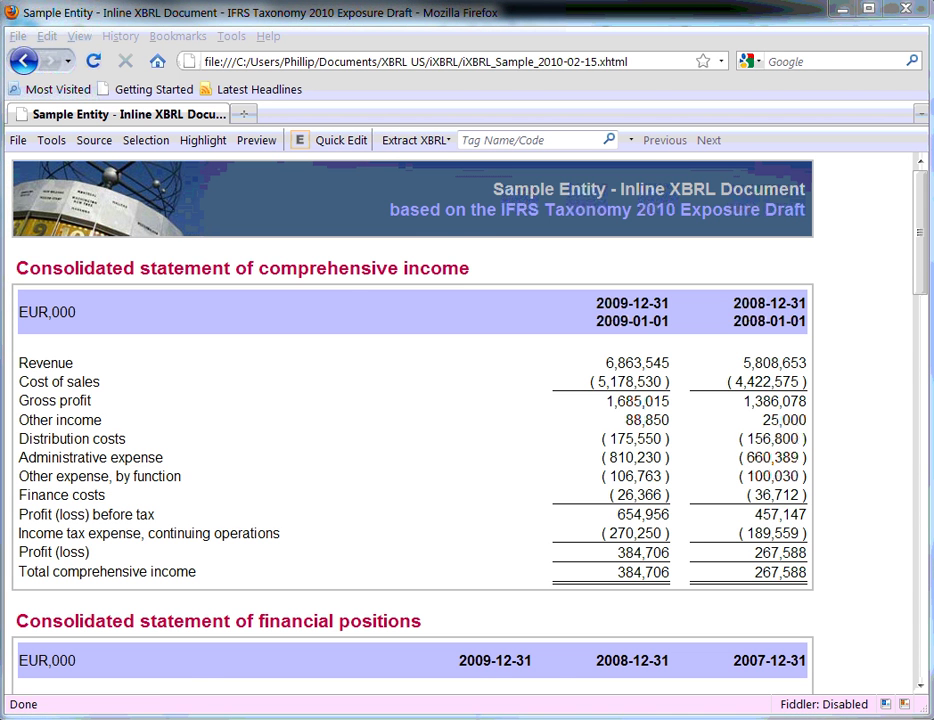
- View the SEC viewer's Dell balance sheet, then minimise it and Firefox to reveal SpiderMonkey
mouse_move(270, 719)
click(445, 700)
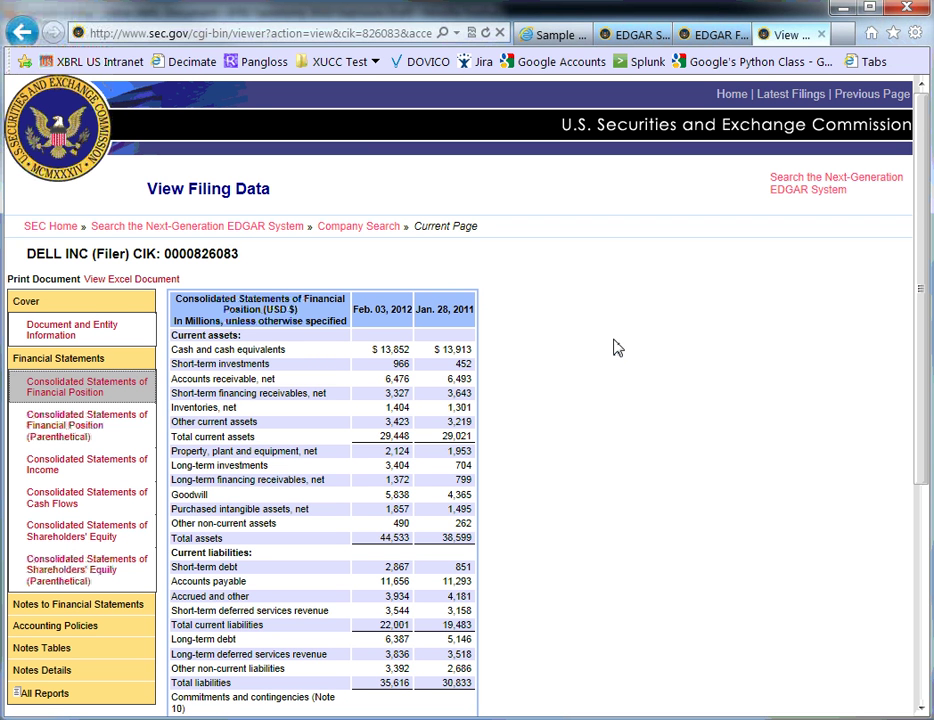
click(845, 11)
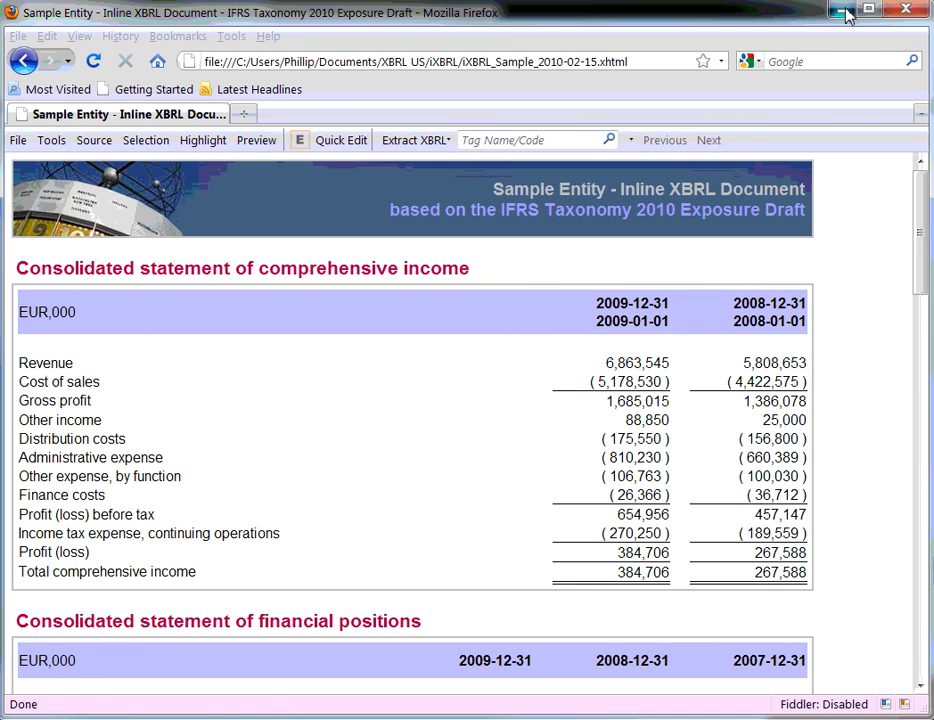
click(845, 12)
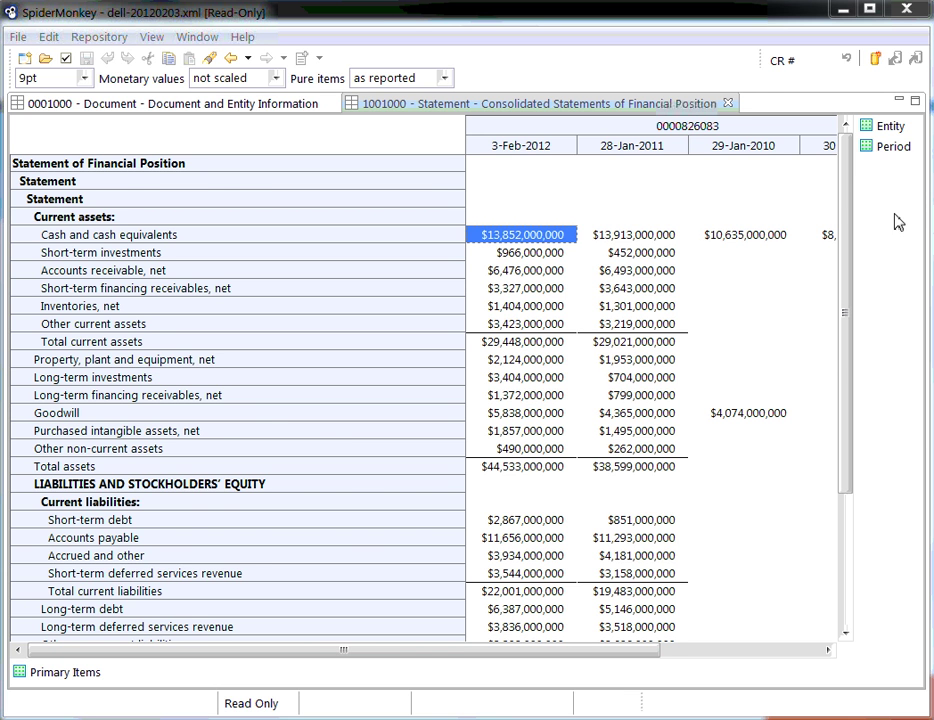
- Move the Period dimension onto SpiderMonkey's row axis, then switch to generated_instance.xbrl in oXygen
drag(885, 146, 58, 676)
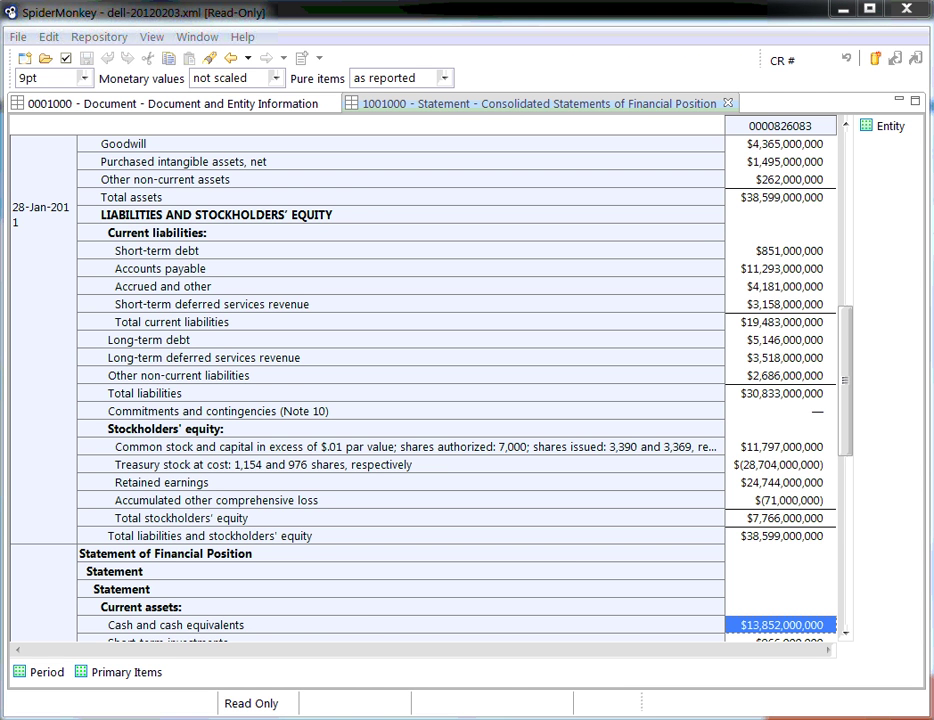
key(alt+Tab)
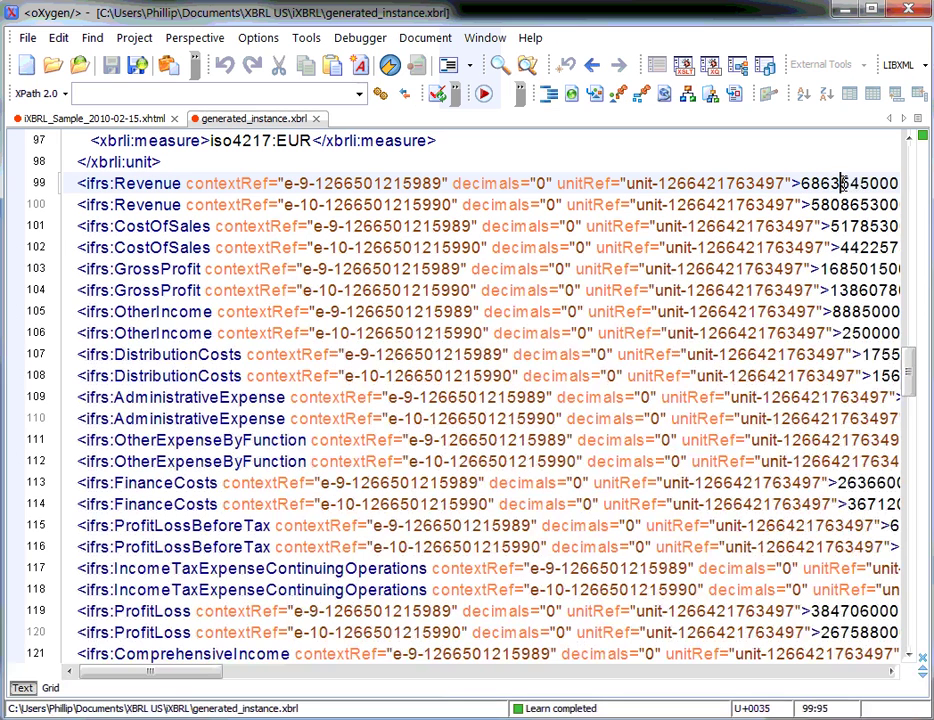
double_click(821, 183)
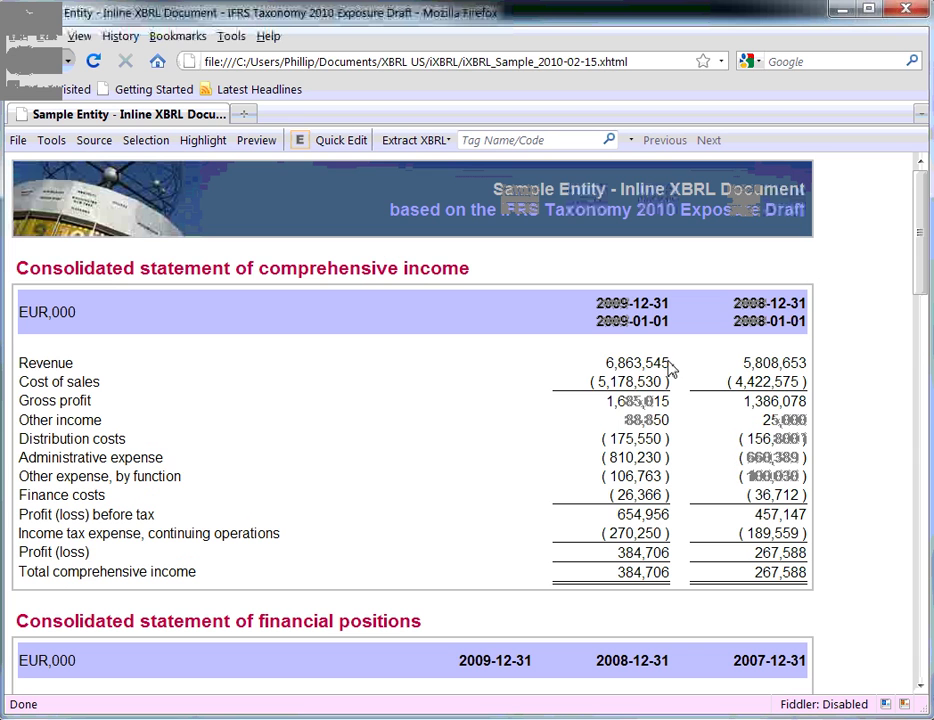
drag(670, 365, 606, 368)
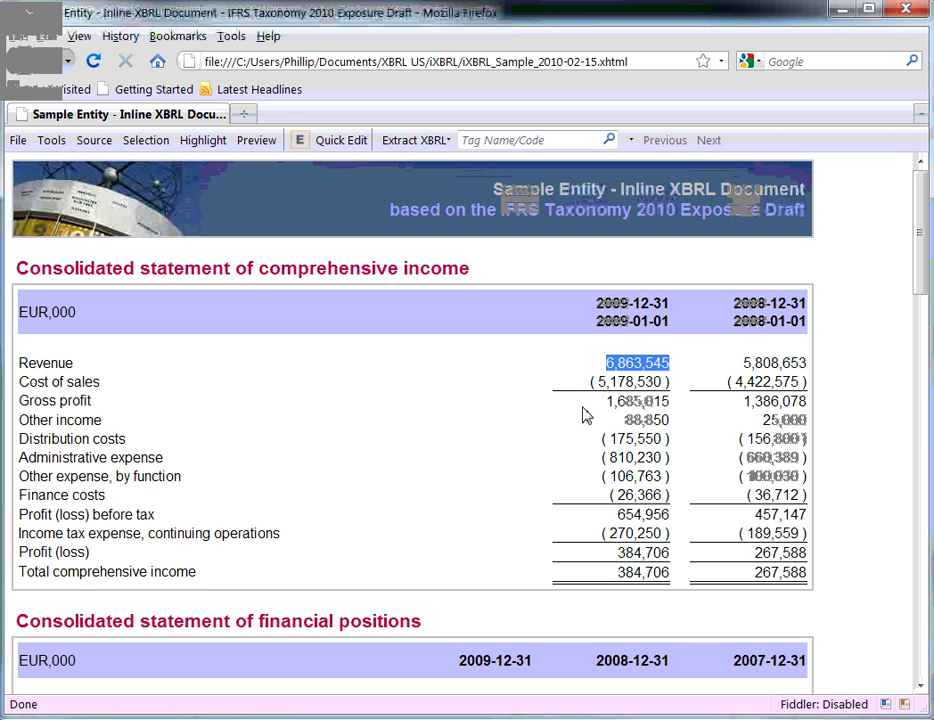
click(82, 317)
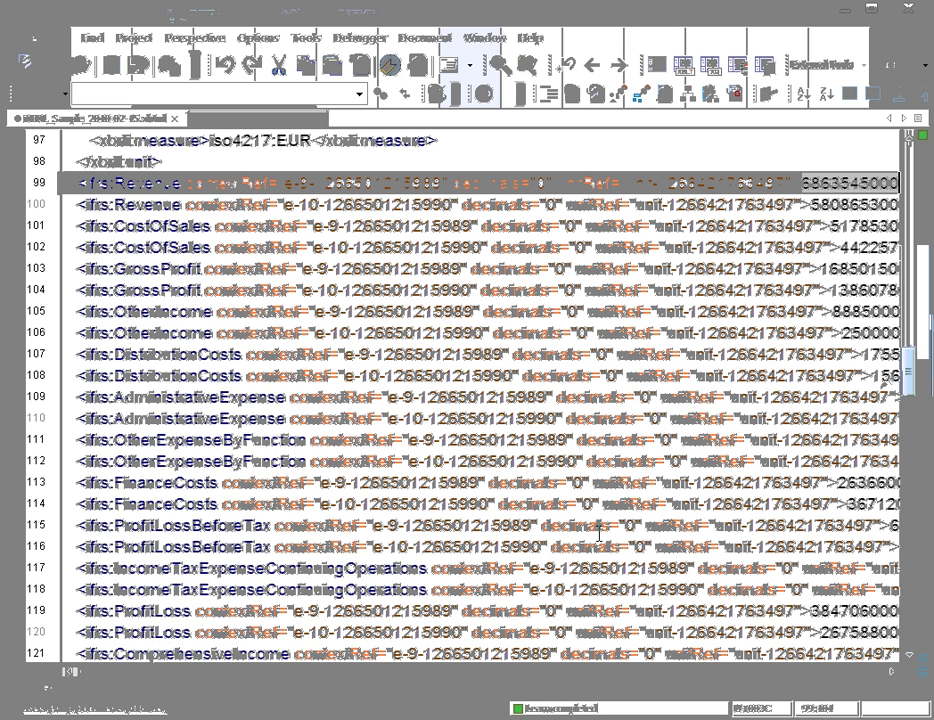
- In iXBRL_Sample_2010-02-15.xhtml, select the 6,863,545 value and its enclosing <ix:nonFraction tag
click(890, 678)
click(890, 678)
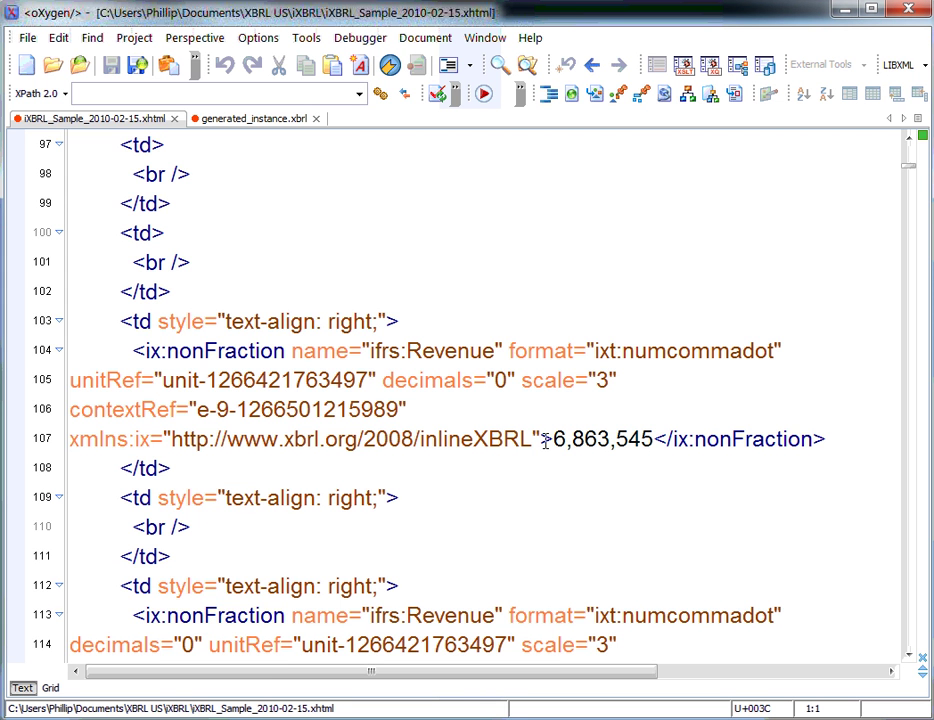
drag(553, 439, 653, 439)
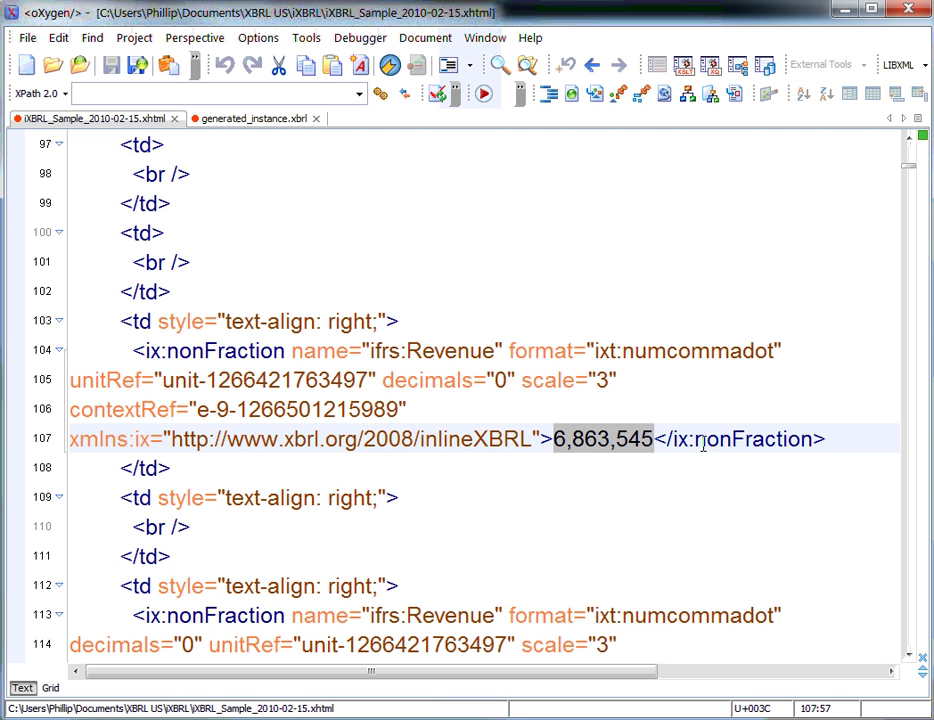
drag(133, 347, 286, 351)
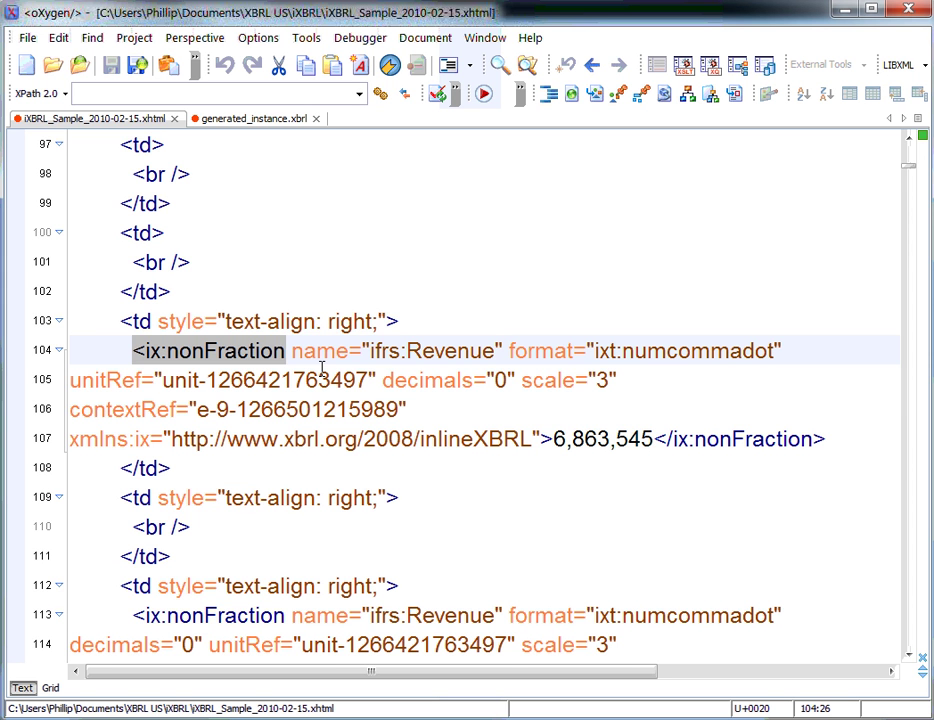
- Point out the 6,863,545 value, its scale 3 and numcommadot format, then switch to Firefox
drag(553, 439, 656, 446)
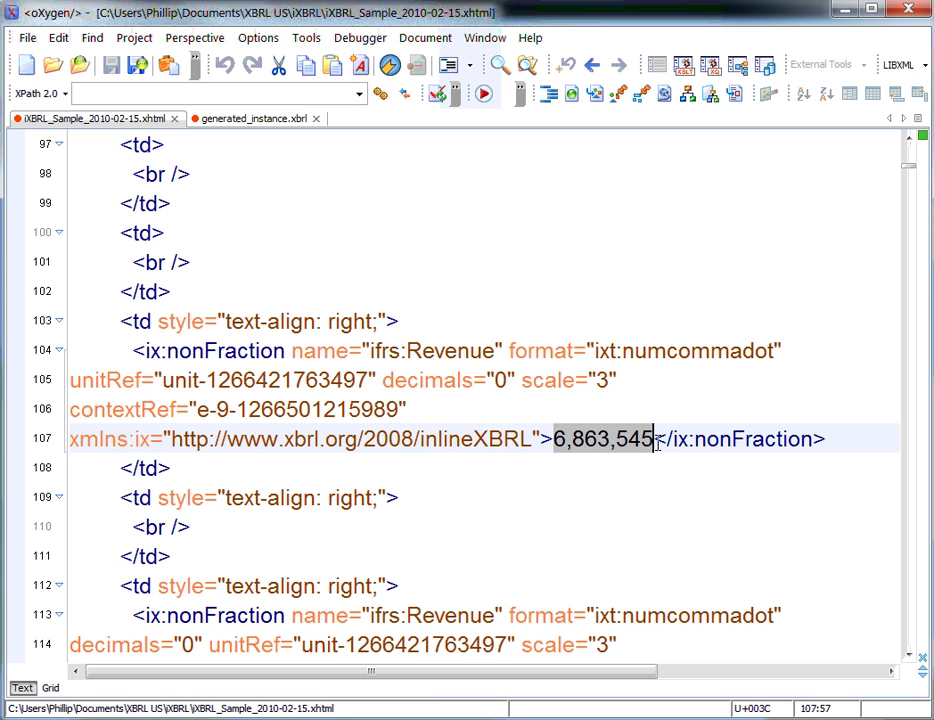
drag(621, 381, 521, 381)
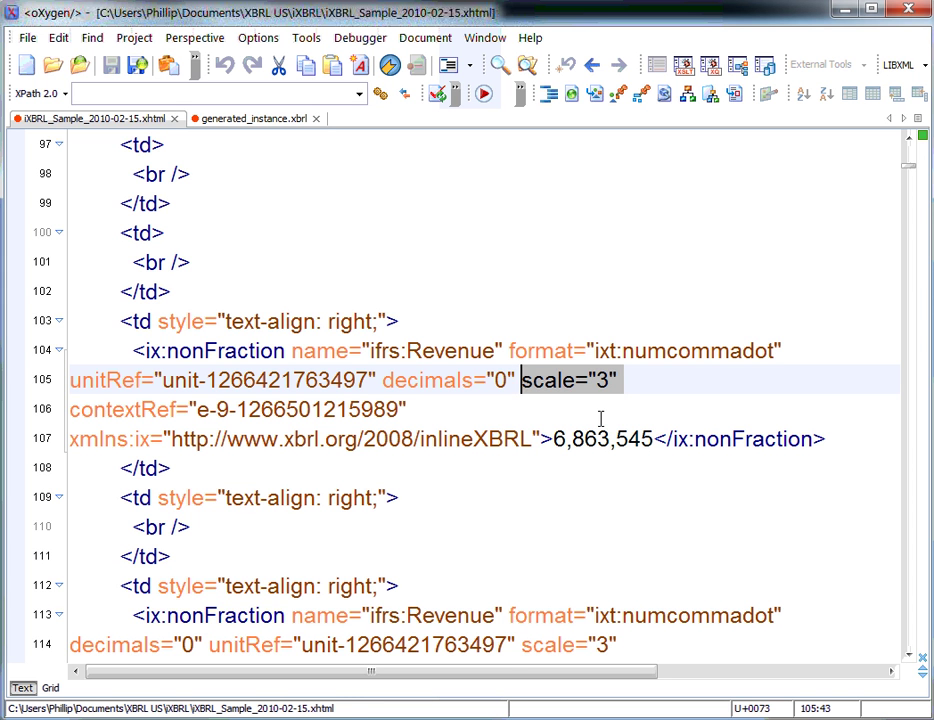
click(776, 351)
drag(776, 351, 624, 360)
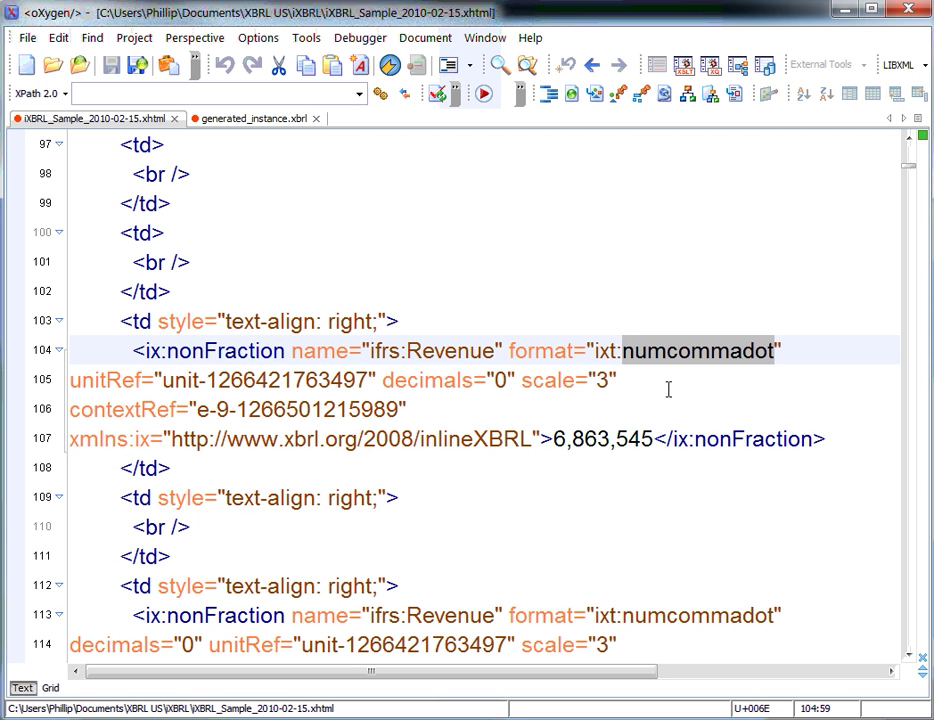
drag(654, 439, 553, 439)
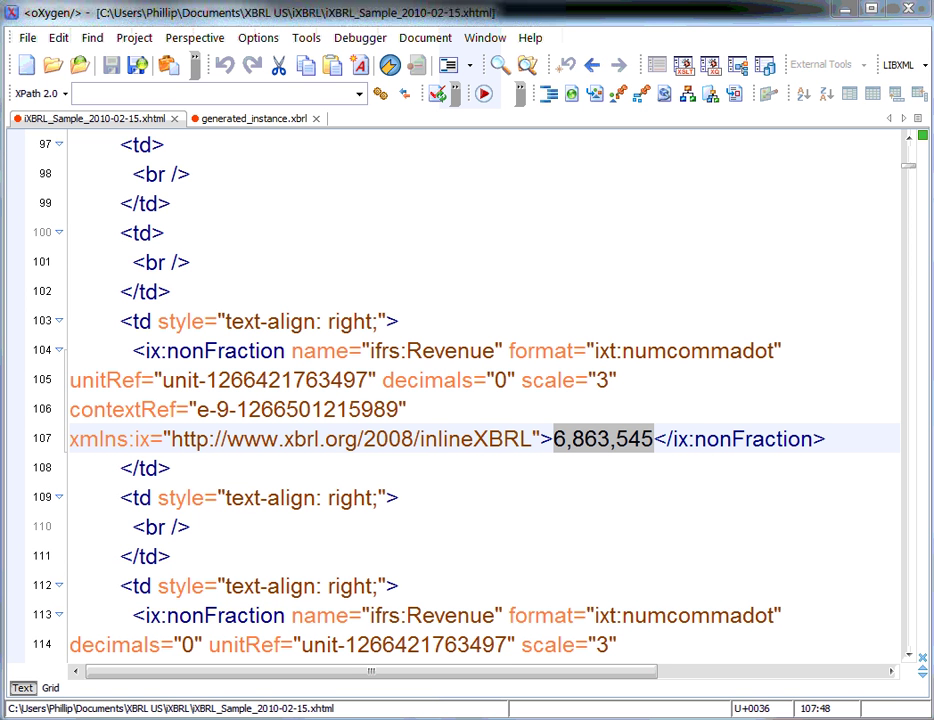
key(alt+Tab)
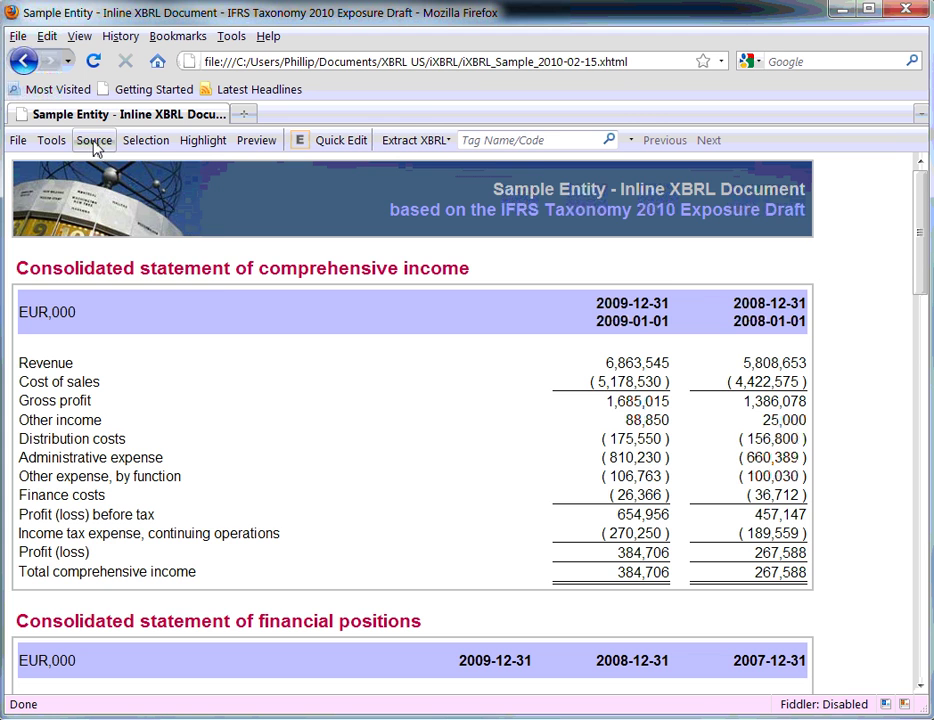
- Use the add-on's Inline XBRL Extraction to generate the XBRL instance in the sidebar
click(51, 140)
click(88, 190)
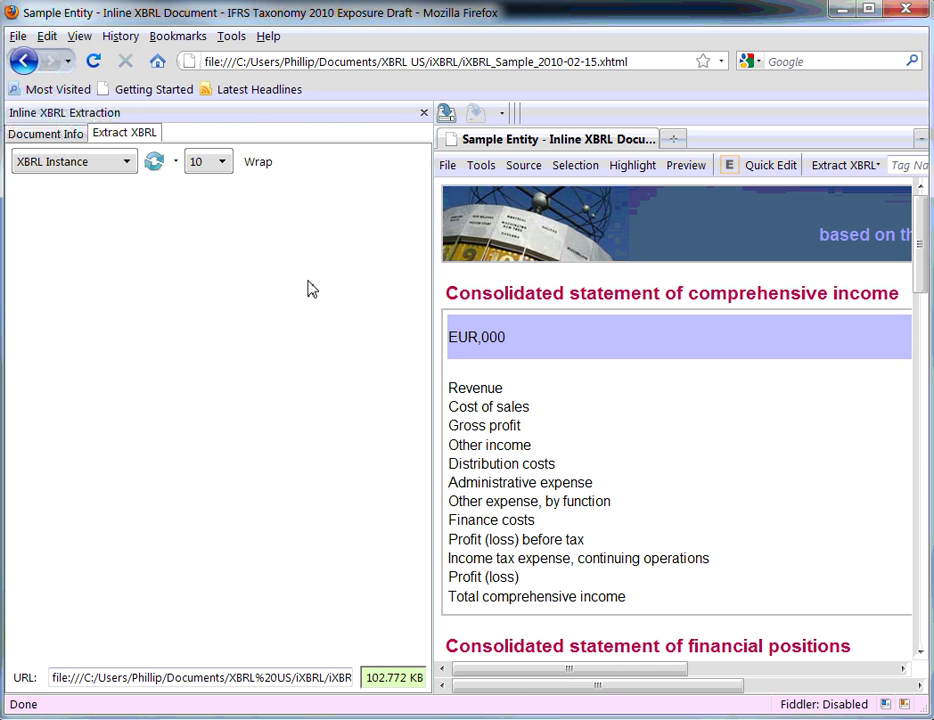
click(156, 164)
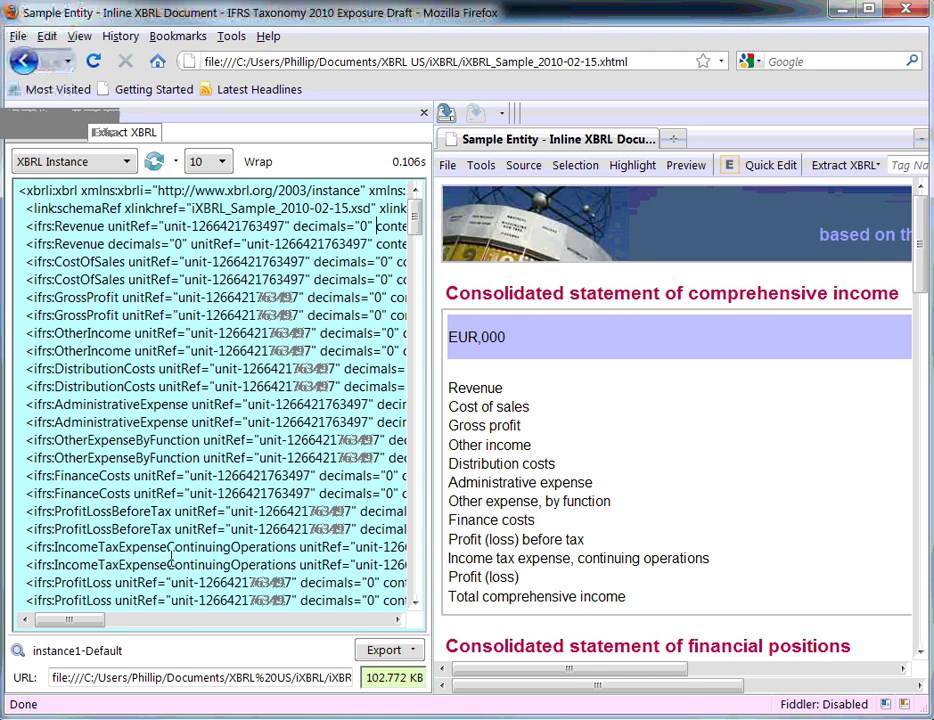
drag(95, 621, 167, 644)
drag(336, 226, 266, 224)
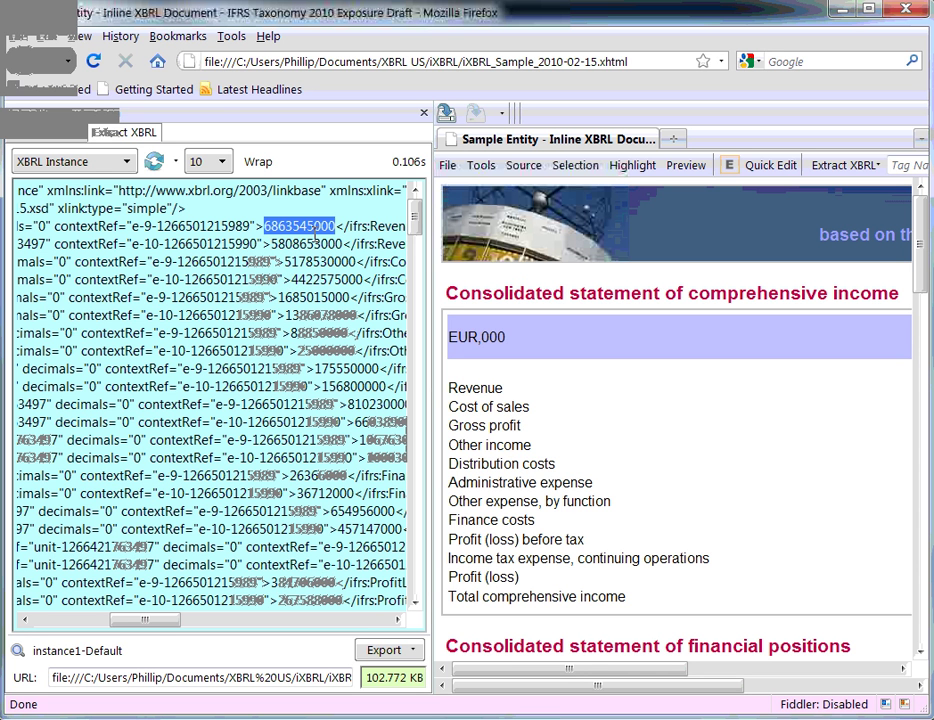
drag(150, 625, 65, 628)
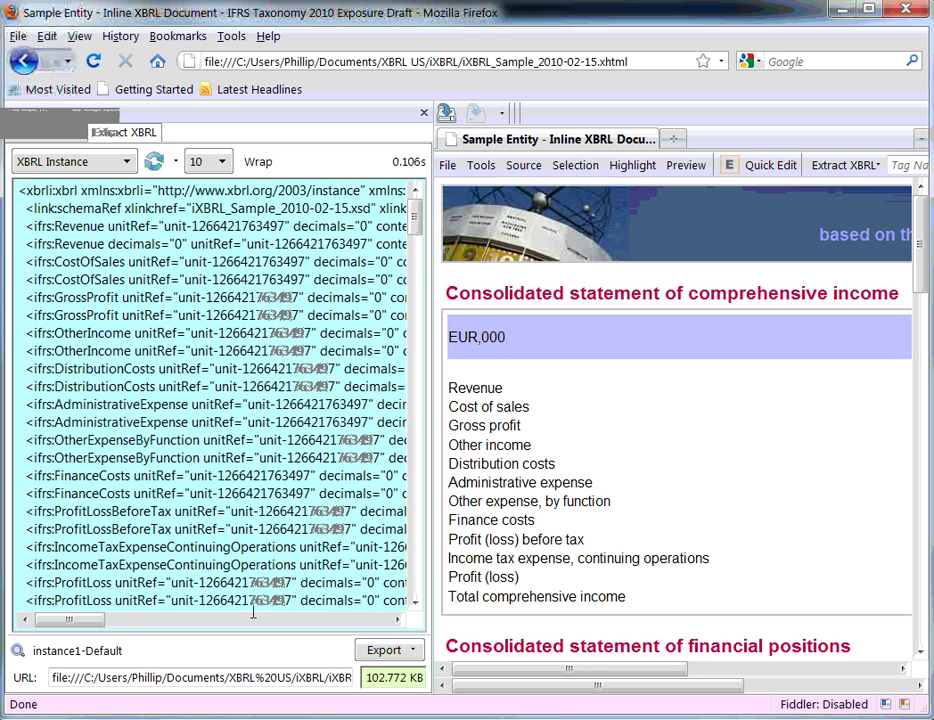
drag(415, 240, 428, 275)
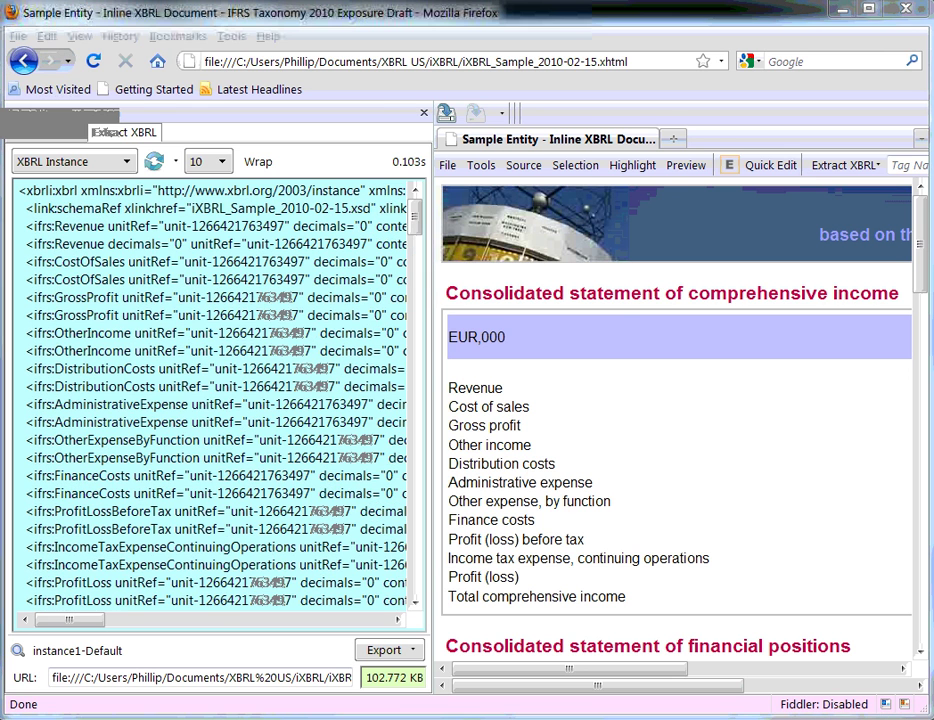
click(424, 113)
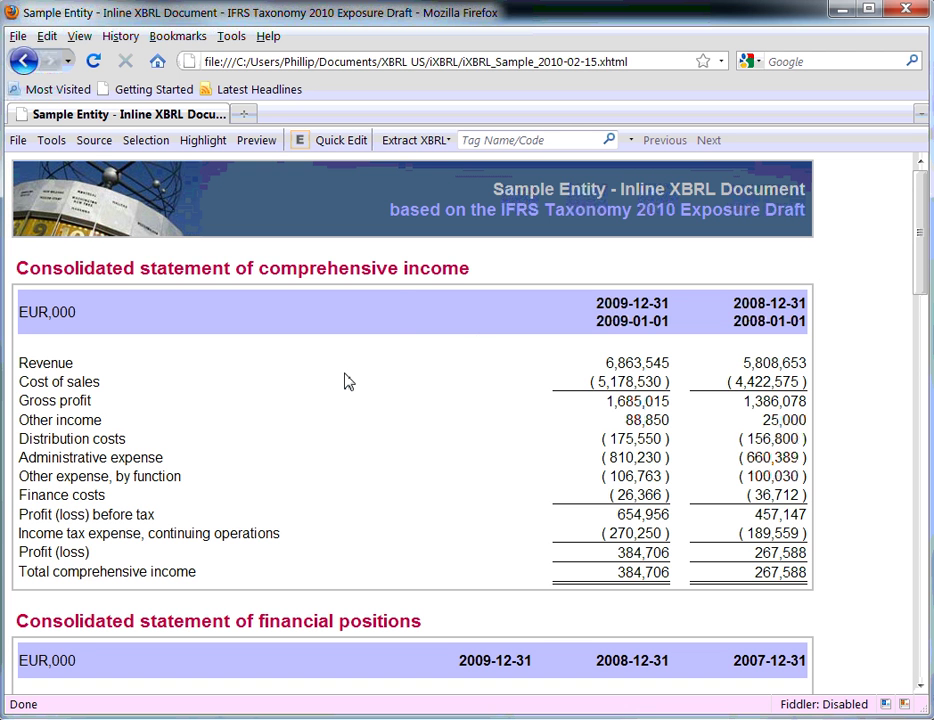
- Highlight all inline XBRL tagged values in the statements
click(203, 141)
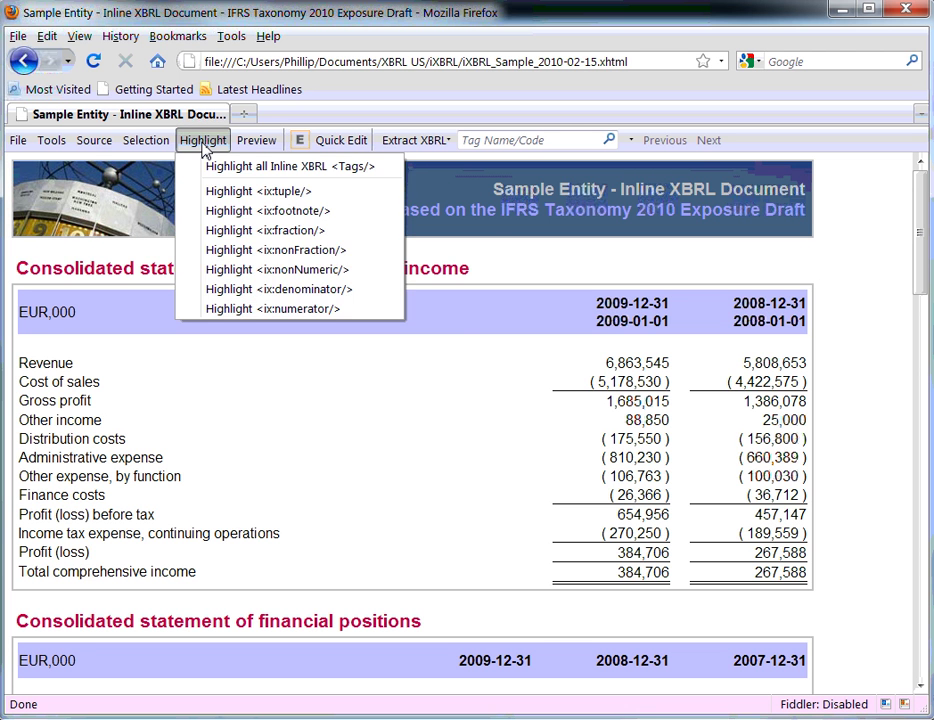
click(222, 167)
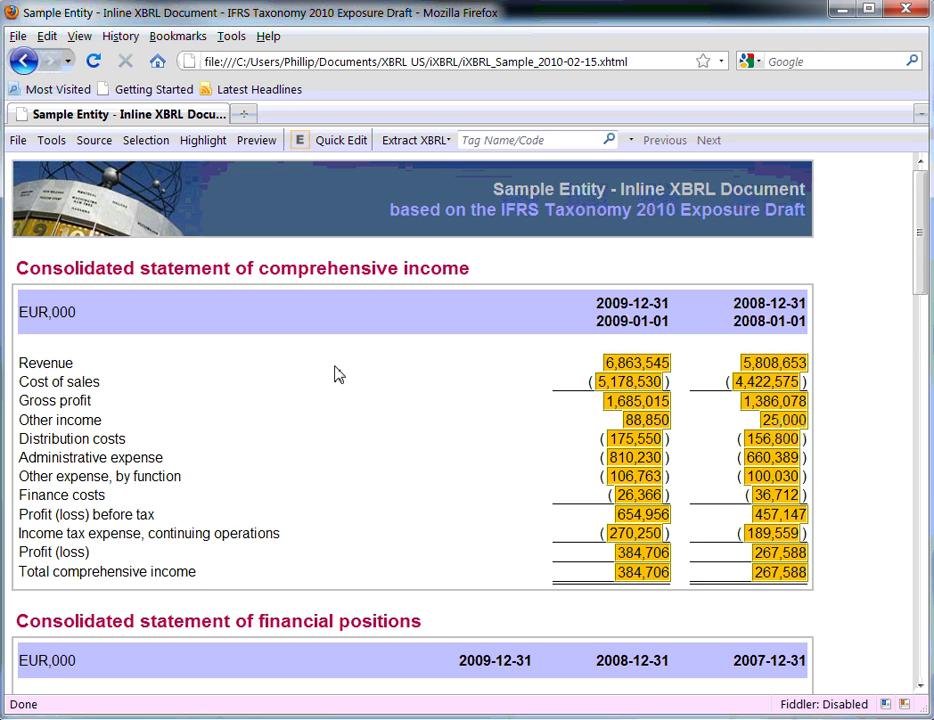
drag(919, 244, 909, 202)
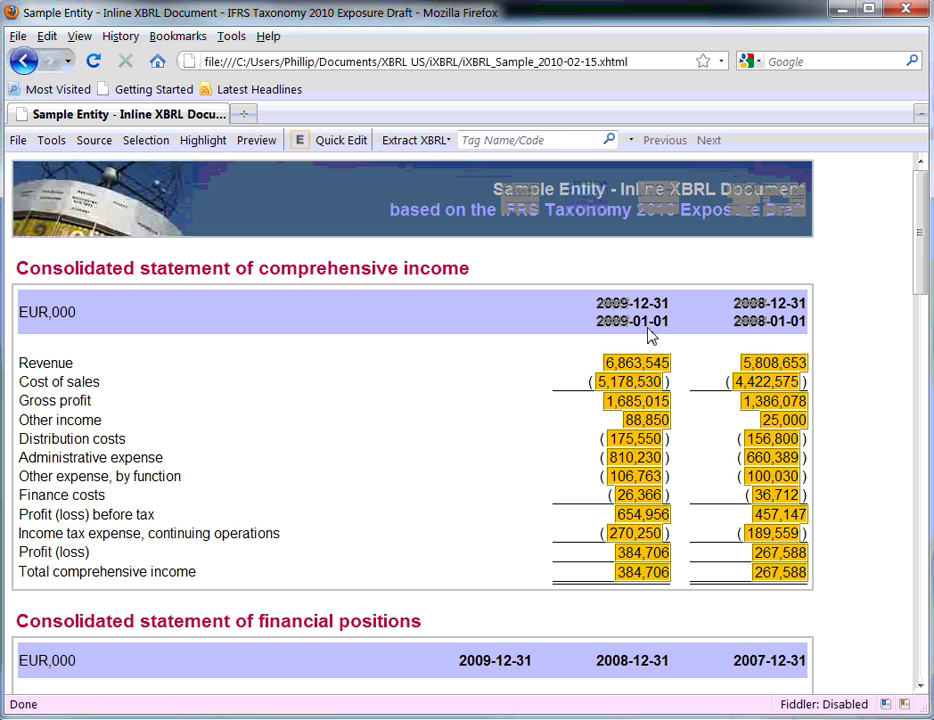
- Inspect the source markup behind the Revenue value 6,863,545
click(94, 140)
click(110, 167)
click(645, 364)
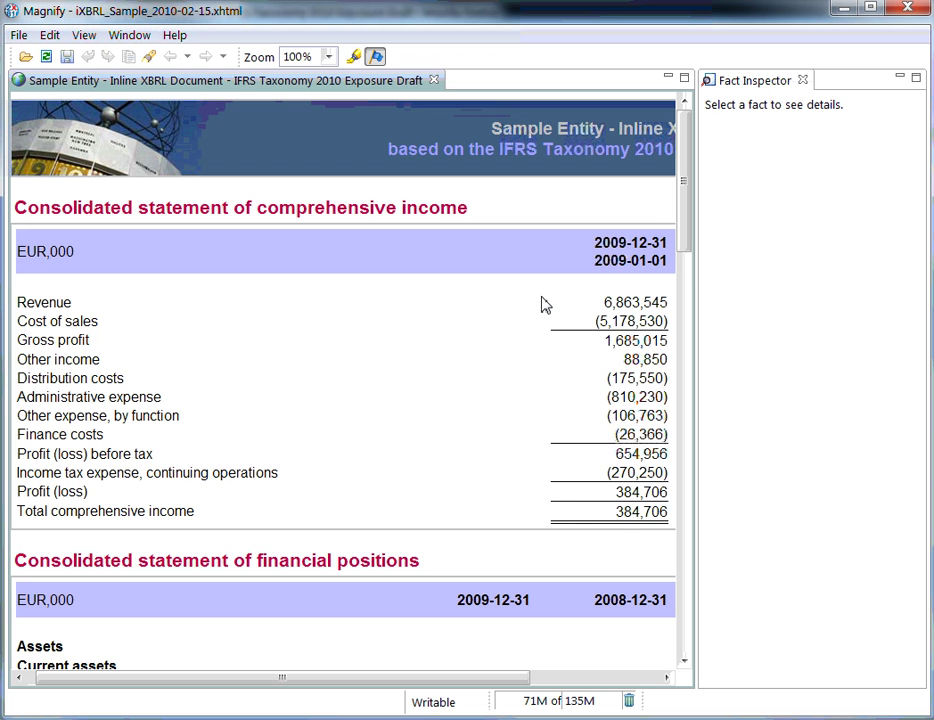
- Toggle iXBRL fact highlighting on the Magnify document
right_click(541, 304)
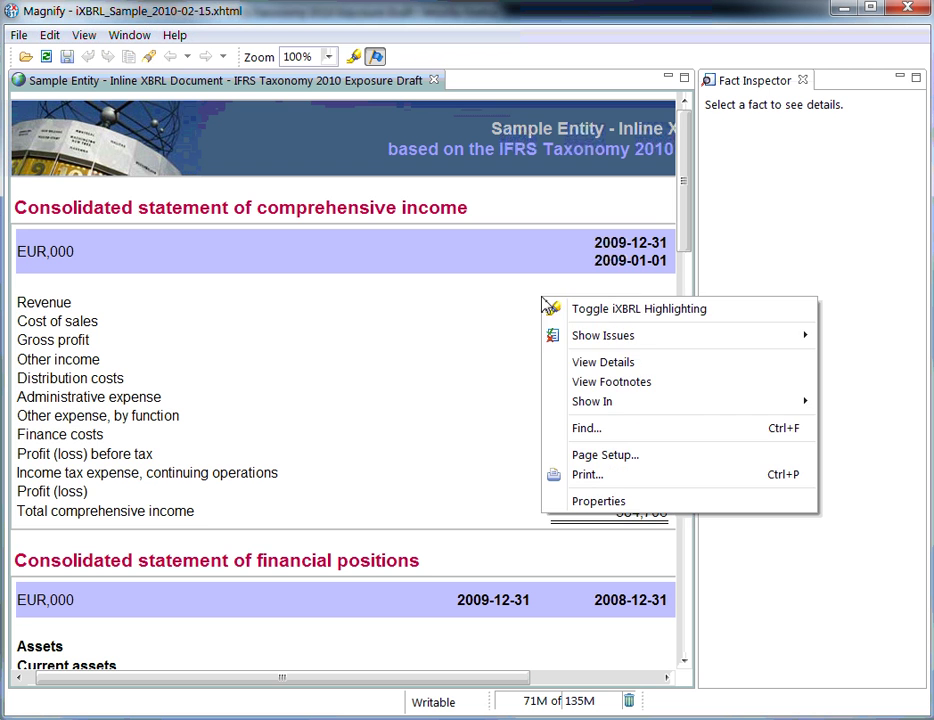
click(630, 318)
mouse_move(686, 240)
mouse_down()
mouse_move(688, 371)
mouse_move(688, 233)
mouse_up()
click(648, 304)
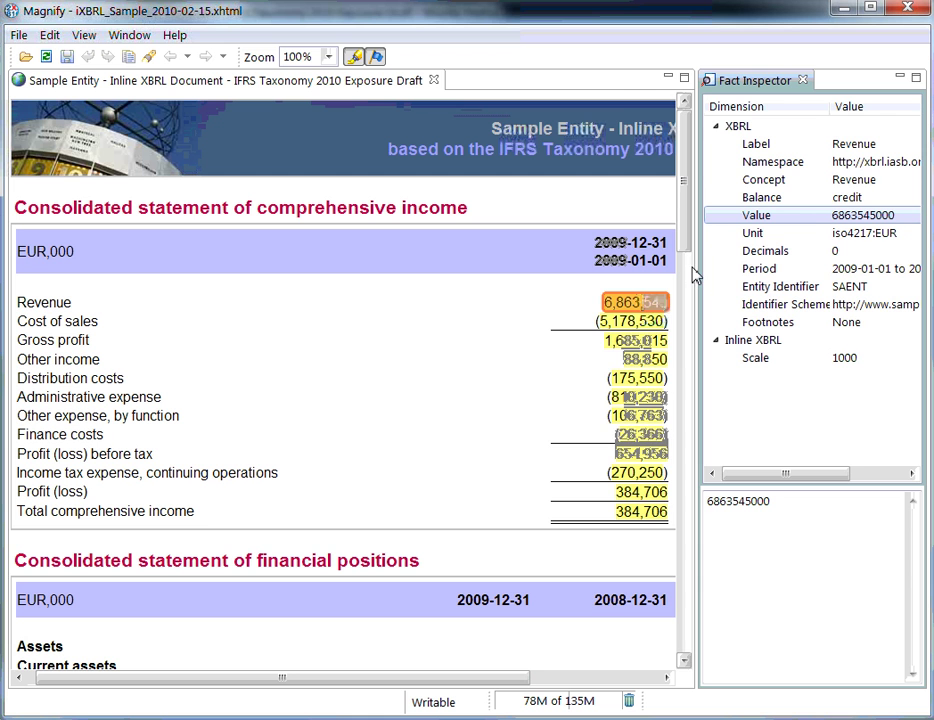
drag(697, 273, 565, 277)
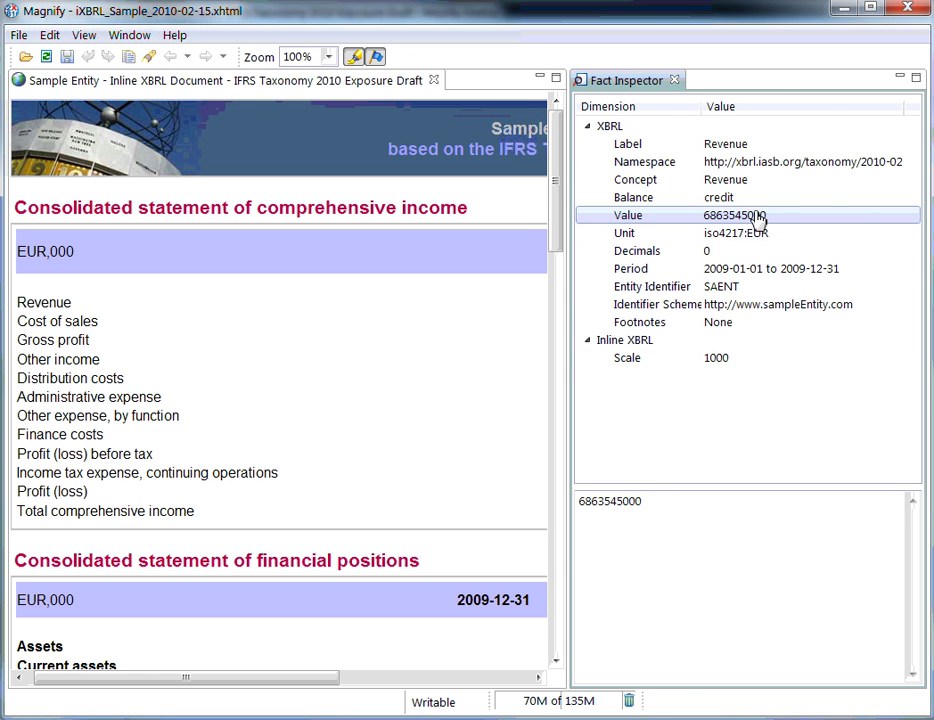
drag(567, 298, 690, 304)
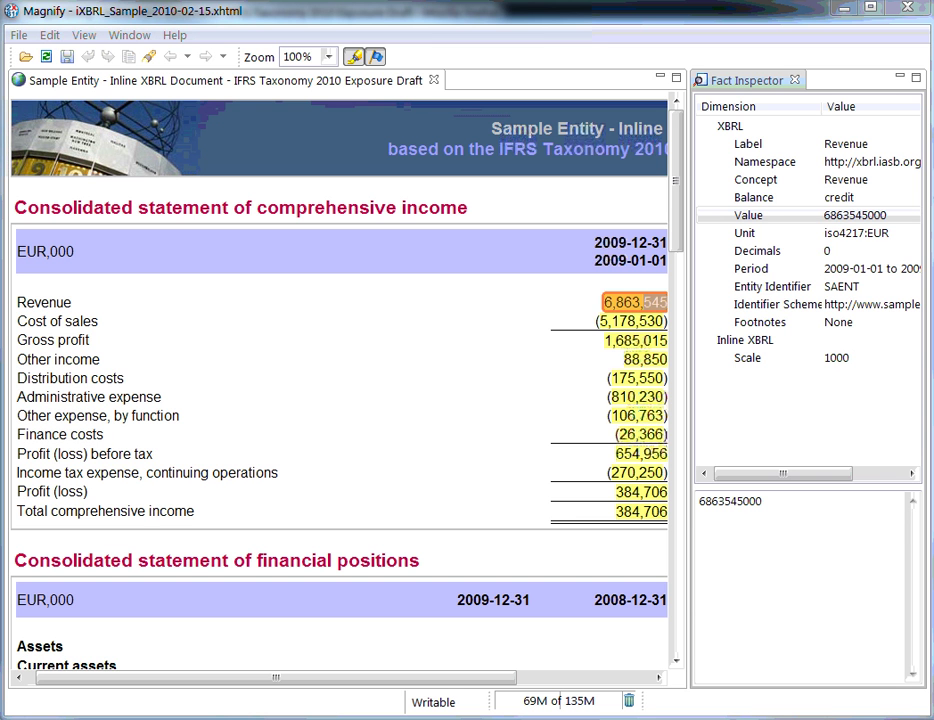
click(795, 80)
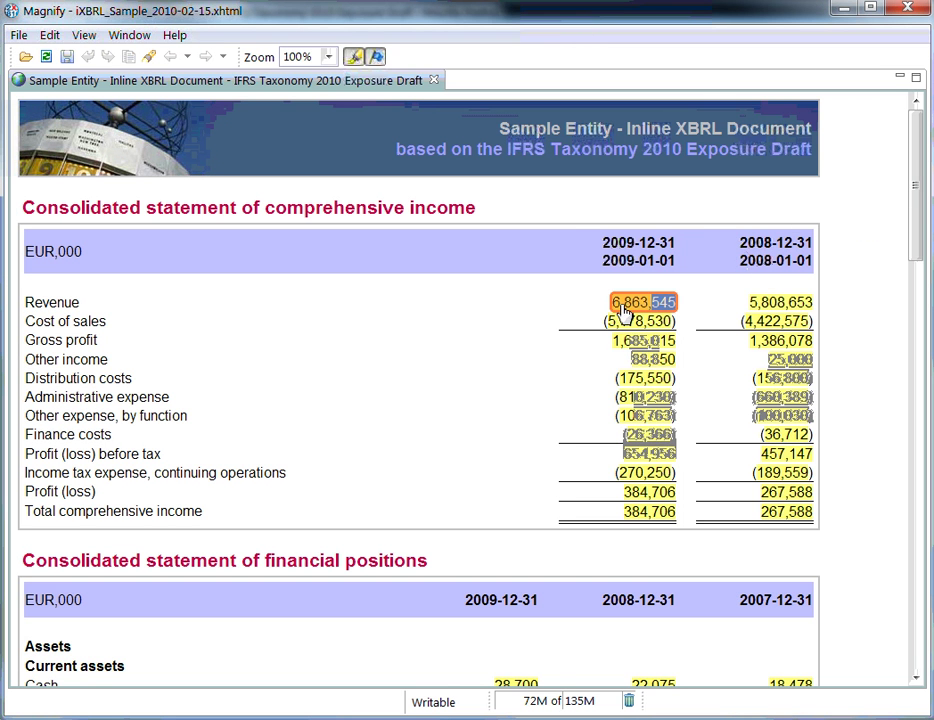